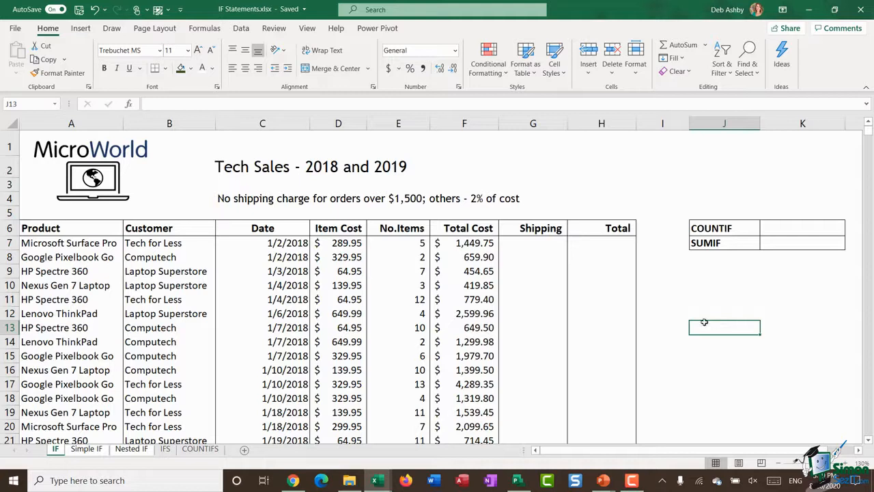
- Look through the list of available logical functions, ending on the first Shipping cell, G7
left_click(206, 31)
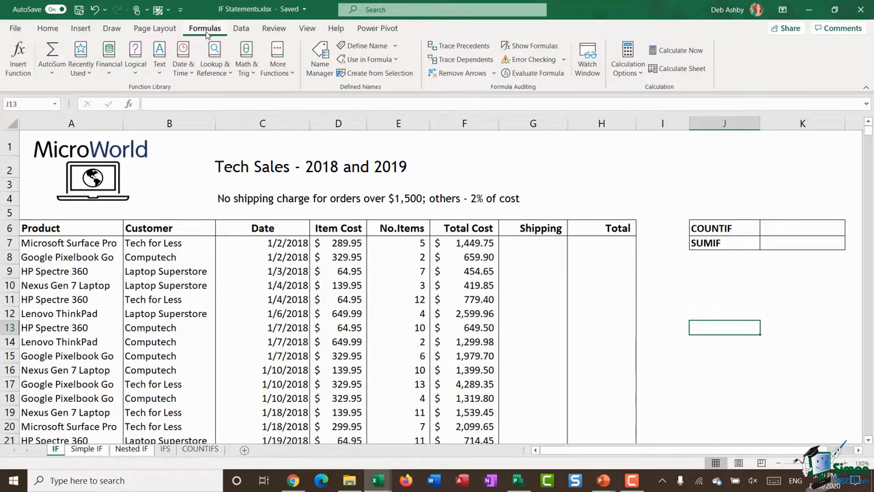
left_click(139, 72)
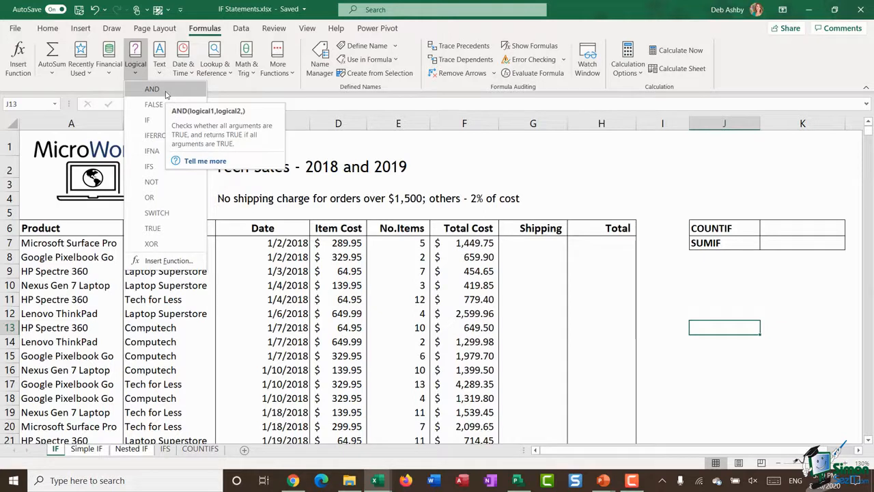
left_click(528, 247)
left_click(527, 246)
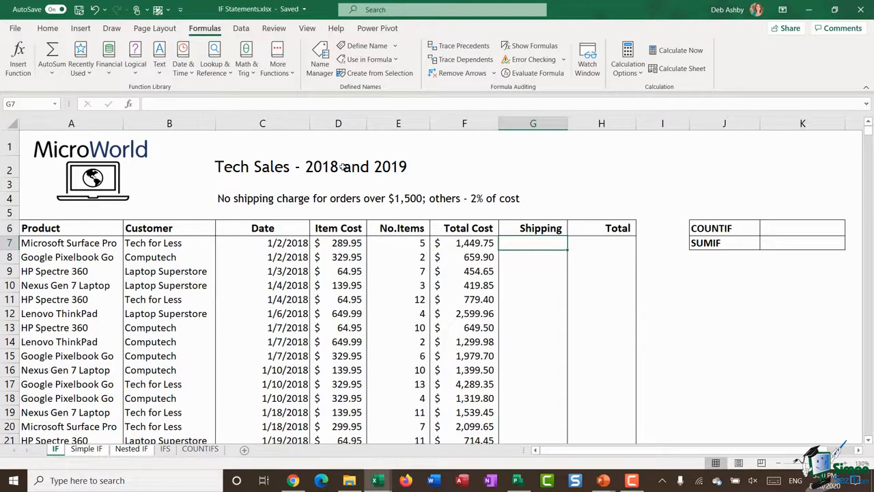
- Examine the sales table's columns from Product to Total Cost, the Total Cost formula in F7, and the Shipping and Total cells in row 7
left_click(72, 123)
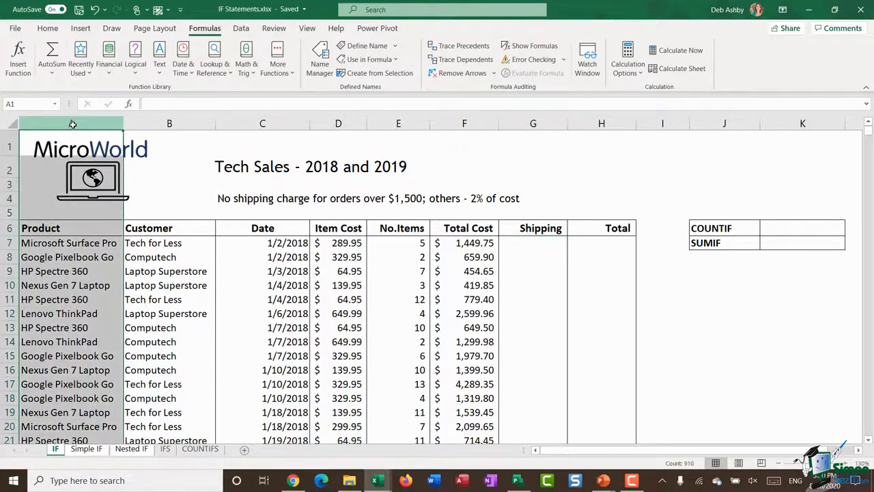
left_click(155, 123)
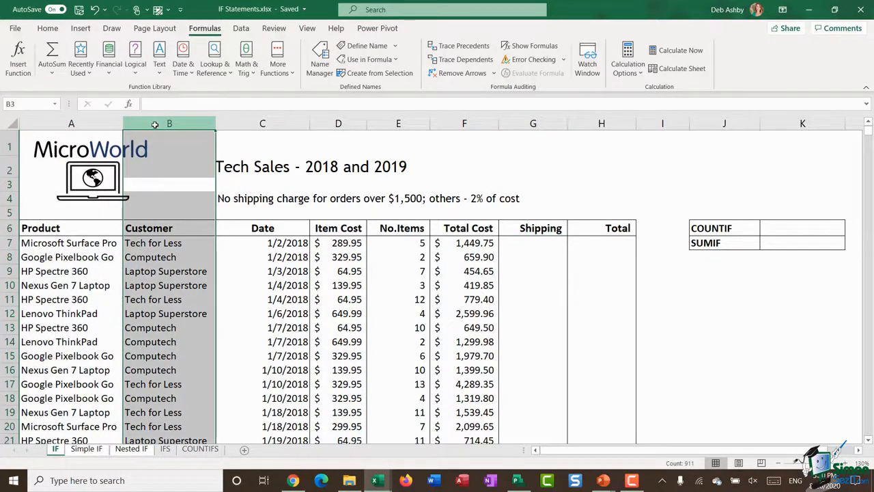
left_click(242, 125)
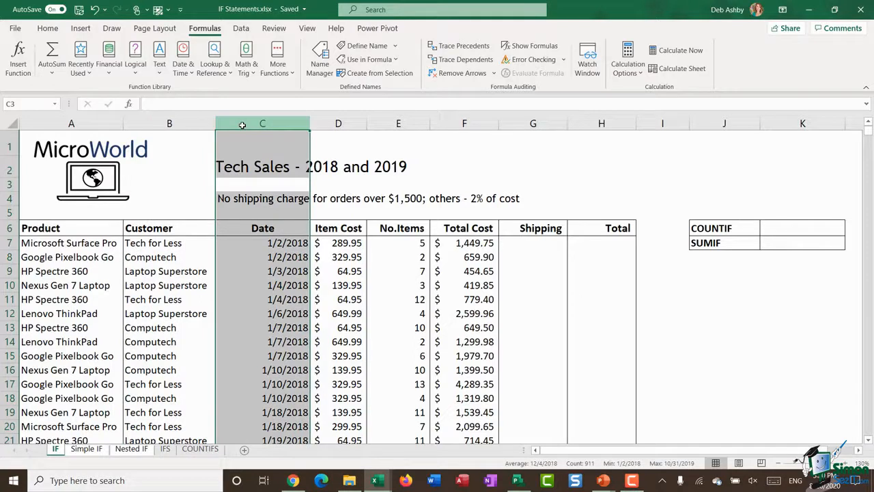
left_click(336, 123)
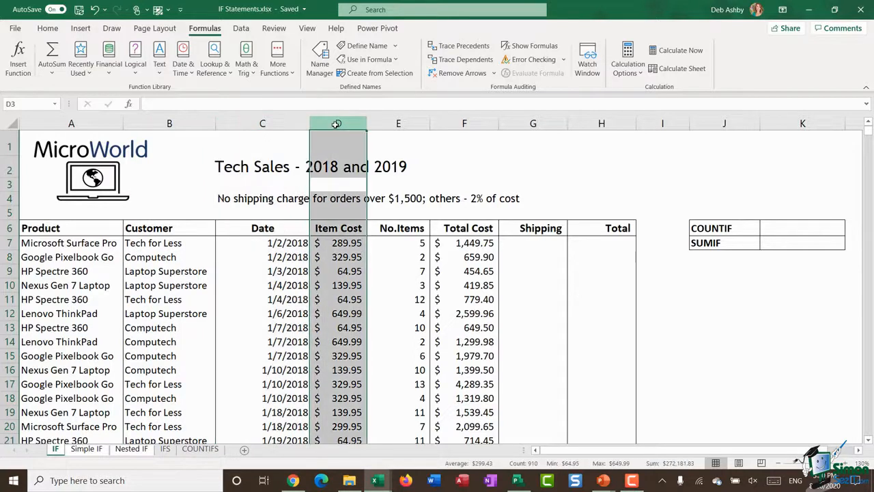
left_click(384, 125)
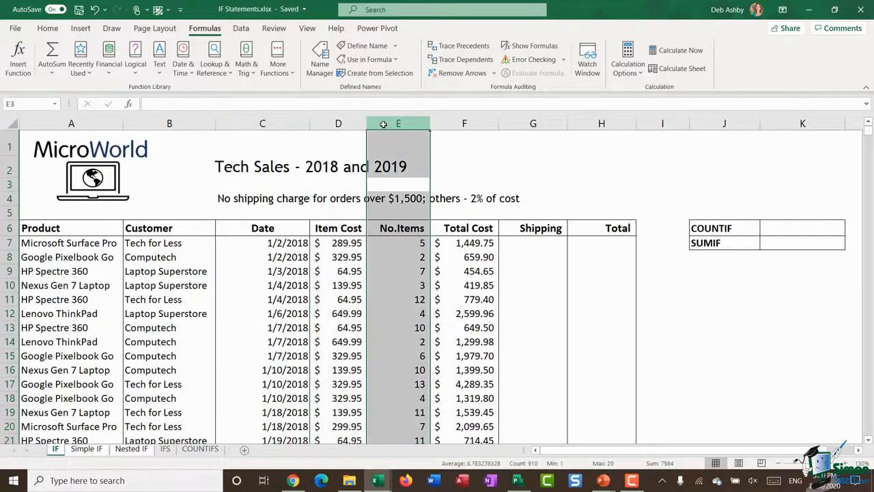
left_click(465, 122)
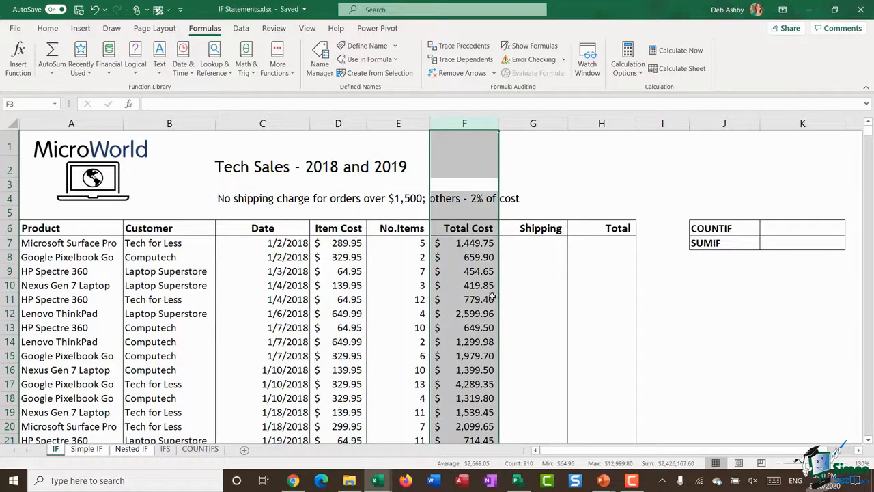
left_click(459, 243)
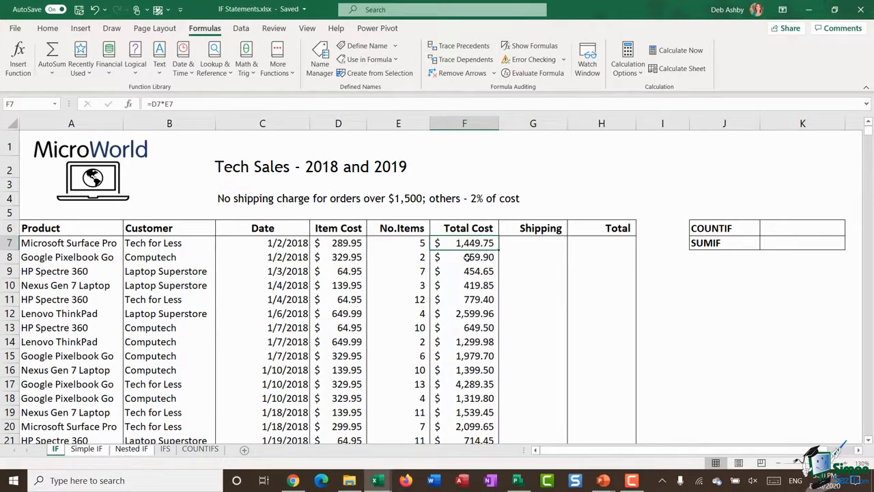
left_click(524, 243)
left_click(601, 245)
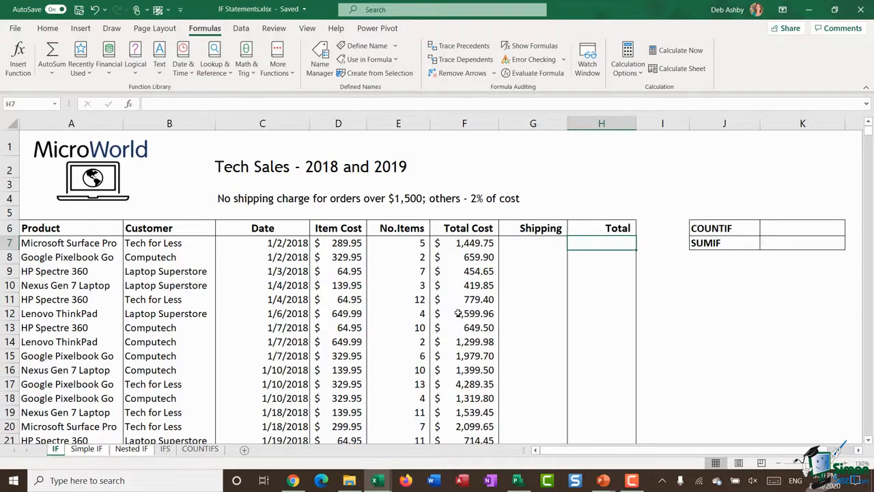
left_click(528, 243)
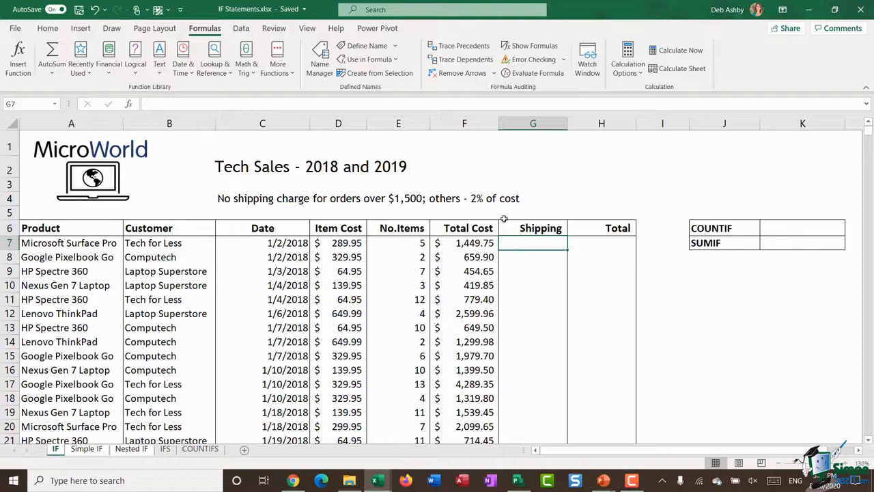
- Start an IF formula in Shipping cell G7 with the logical test F7>=1500
left_click(462, 244)
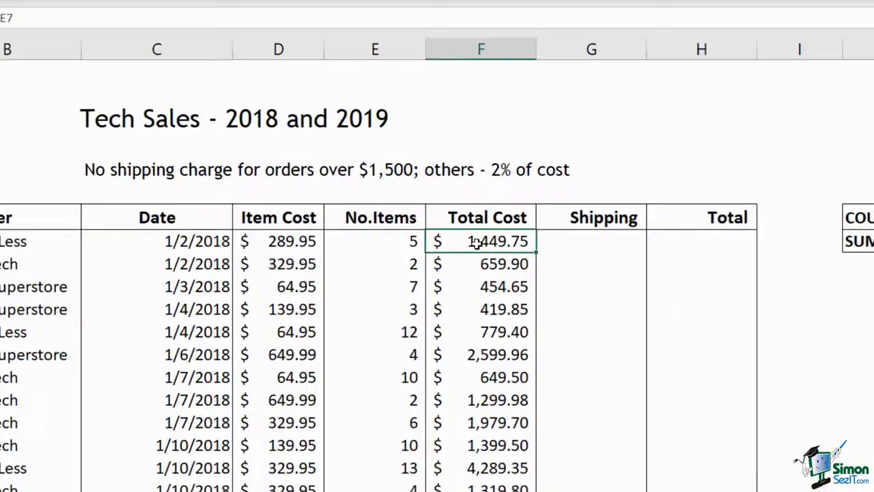
key("Right")
type("=")
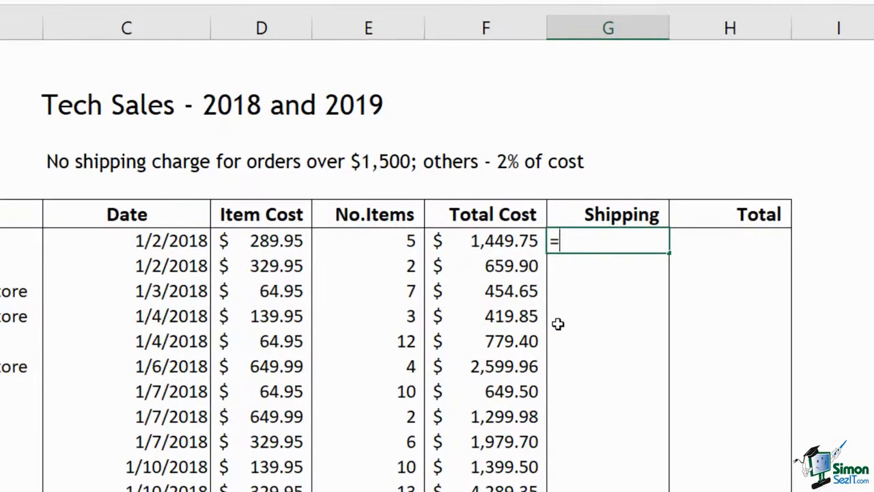
type("IF(")
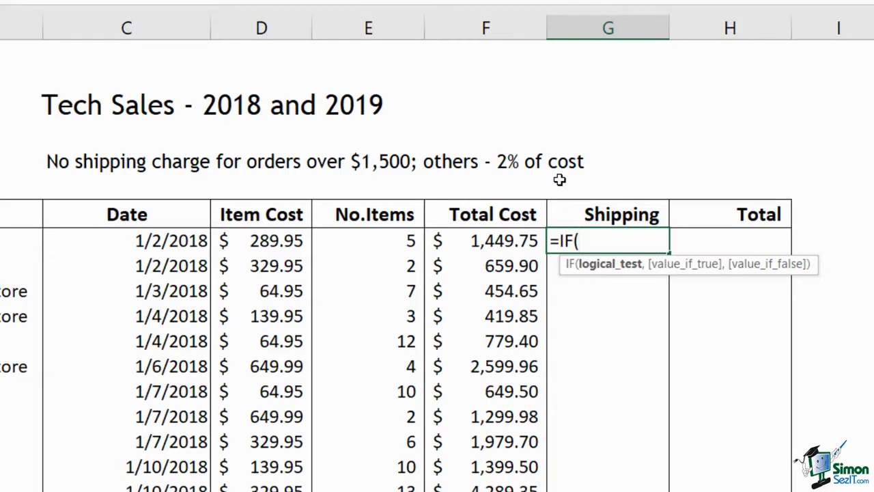
left_click(482, 242)
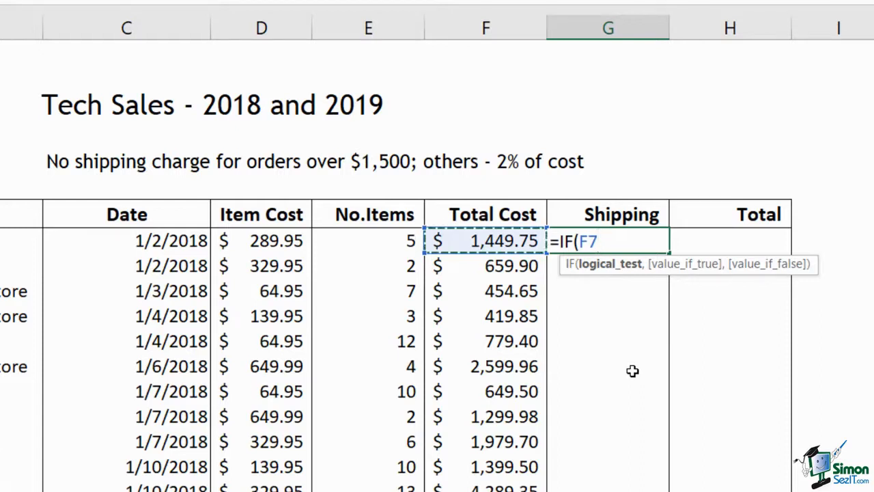
type(">=")
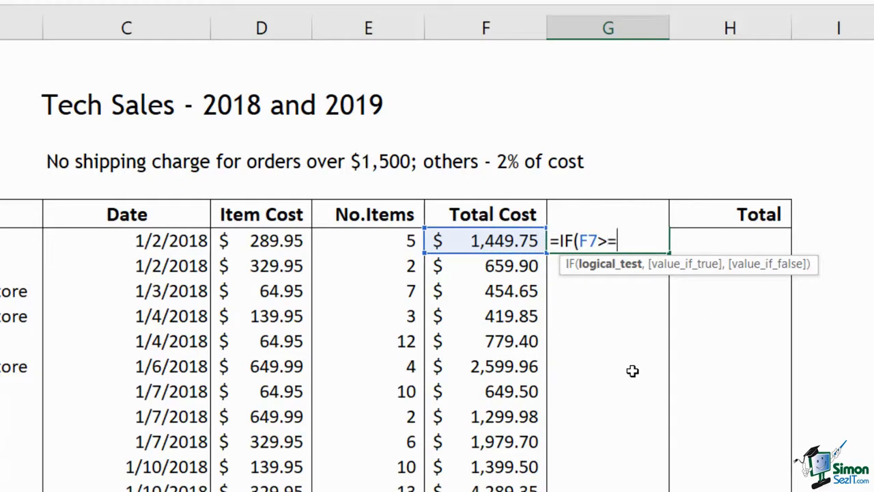
type("1500")
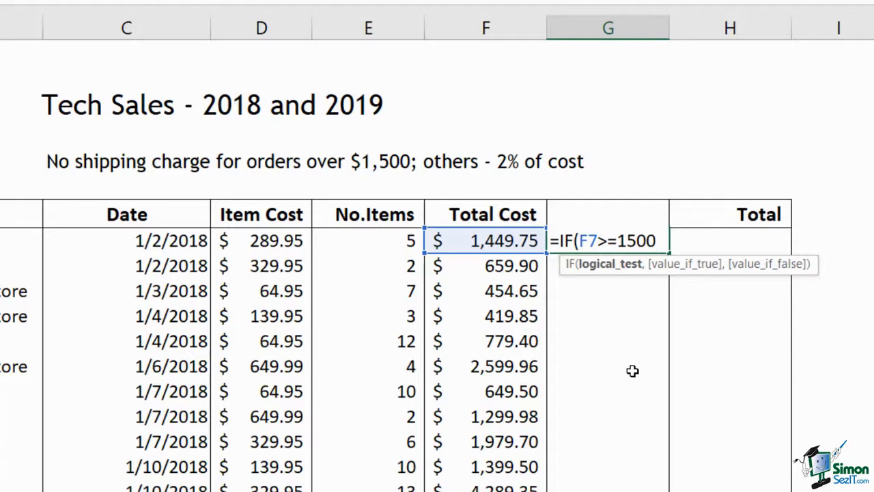
type(",")
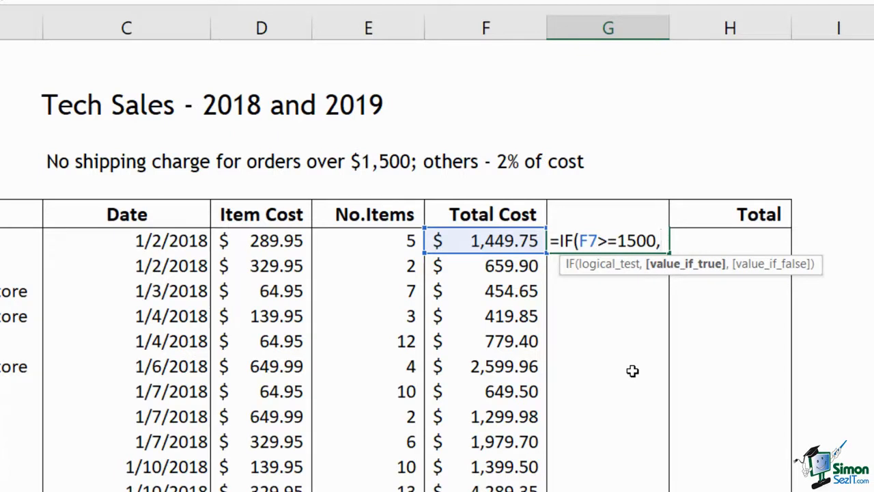
- Complete the G7 IF formula with 0 as the value if true and F7*2% as the value if false
type("0")
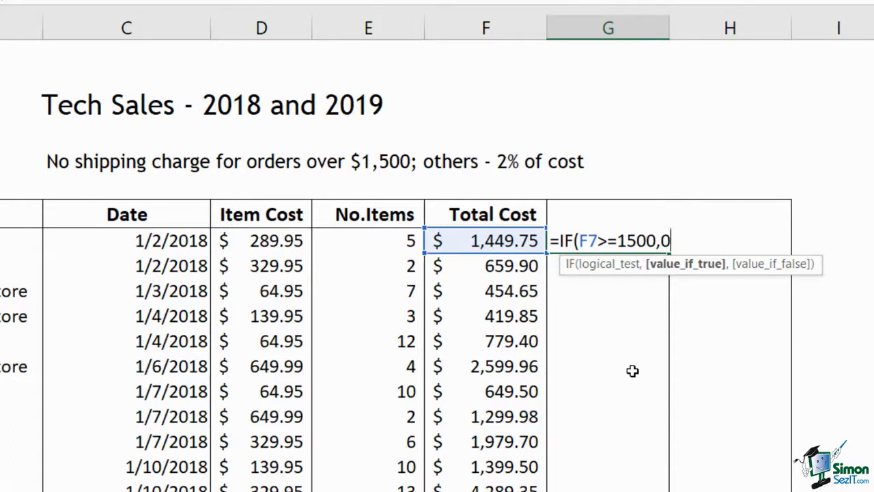
type(",")
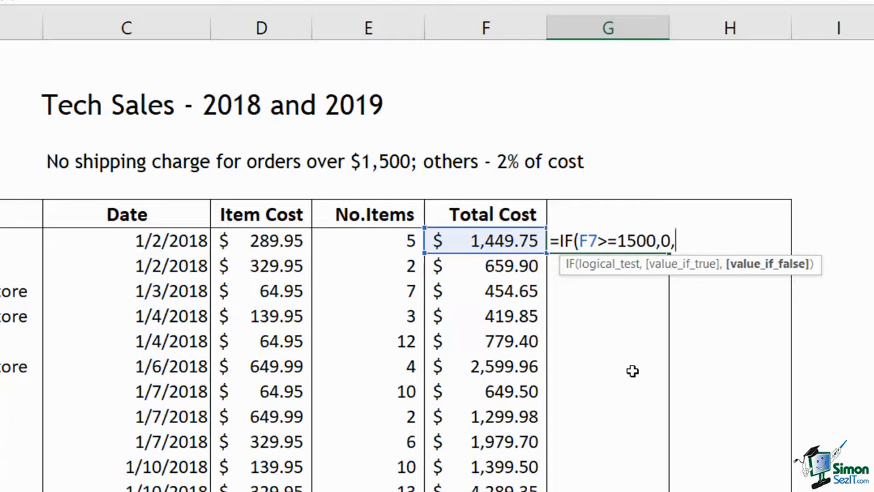
left_click(434, 244)
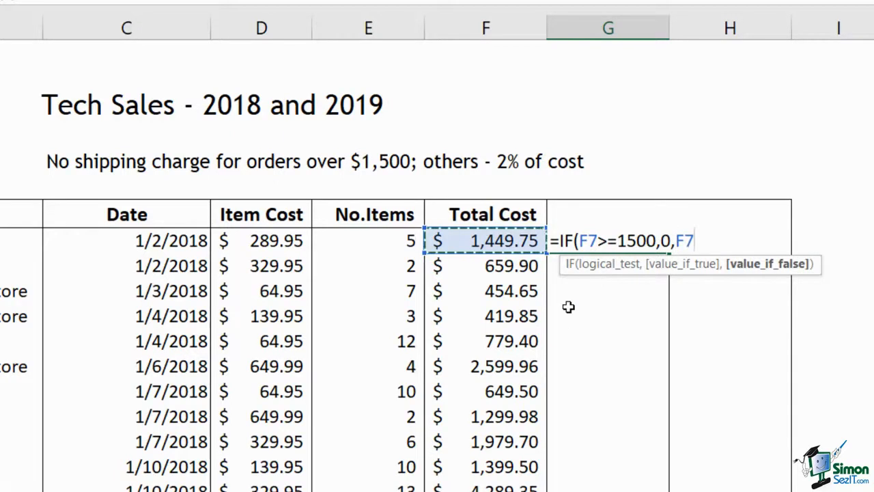
type("*")
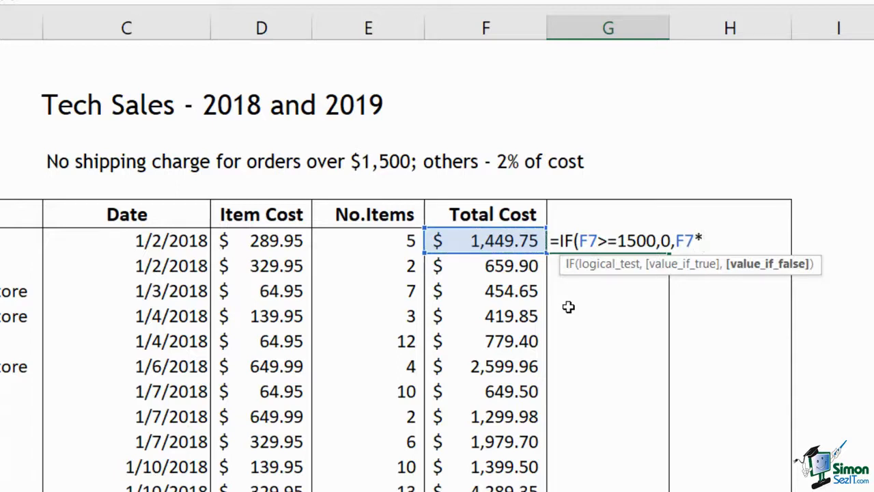
type("2%")
type(")")
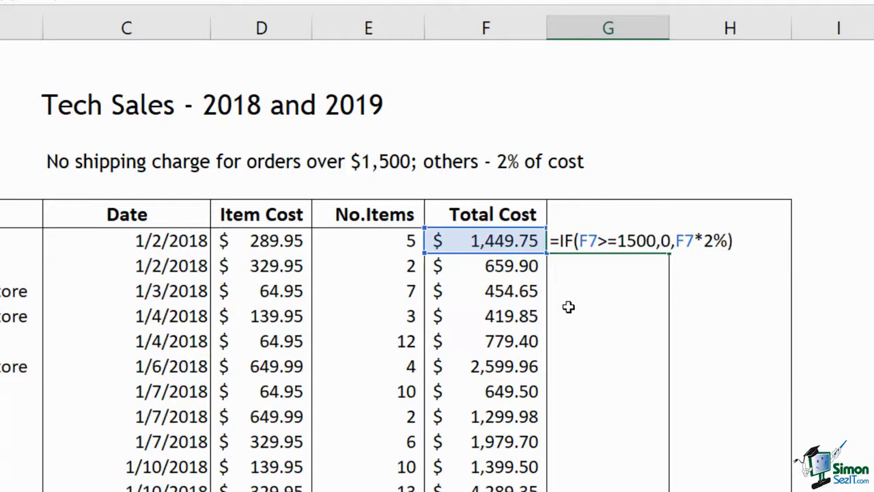
key("Return")
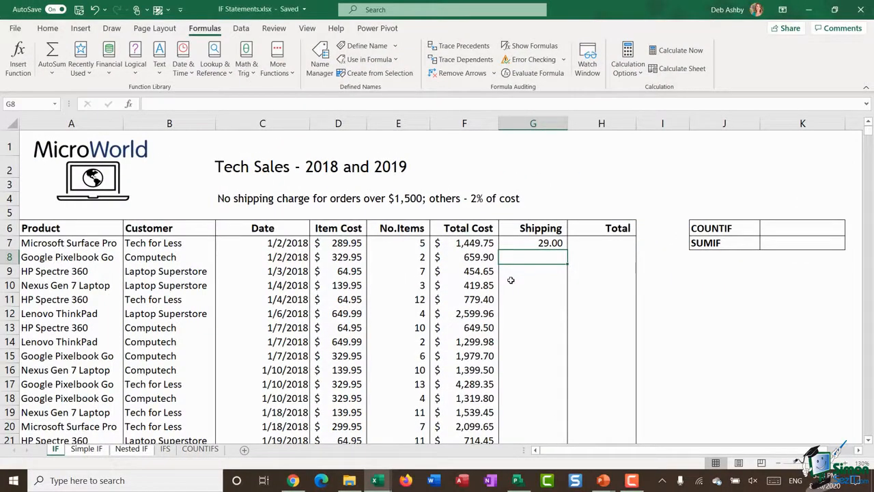
- Apply the dollar Accounting format to column G and fill the G7 shipping formula down the whole table
left_click(532, 123)
left_click(48, 28)
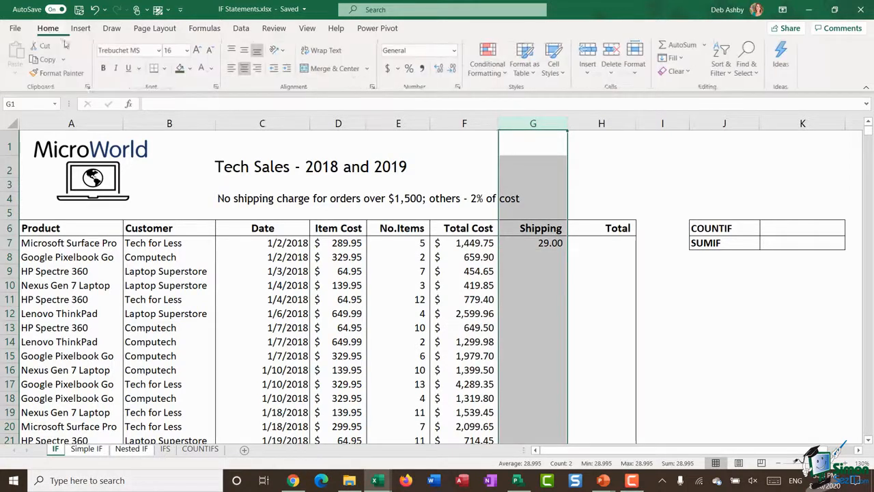
left_click(389, 69)
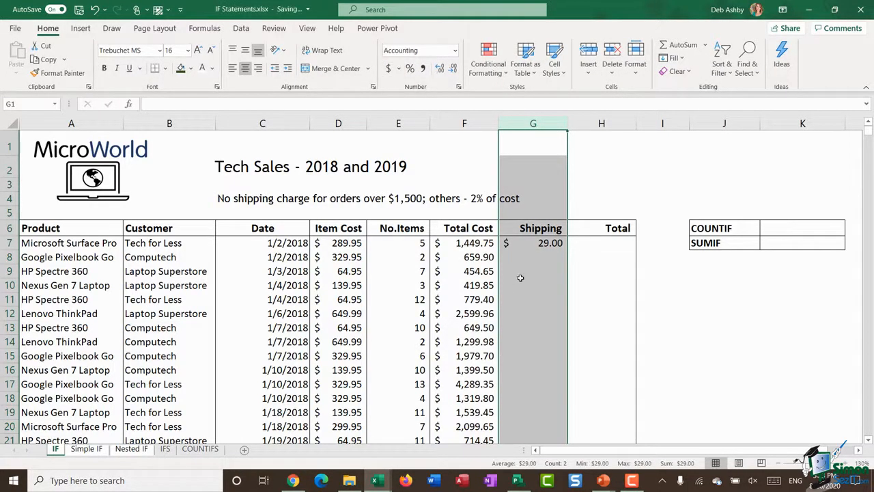
left_click(524, 243)
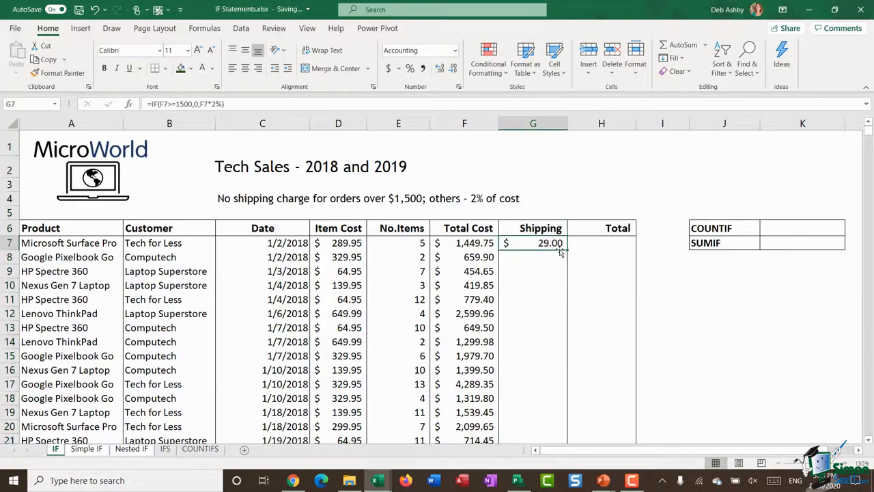
double_click(568, 250)
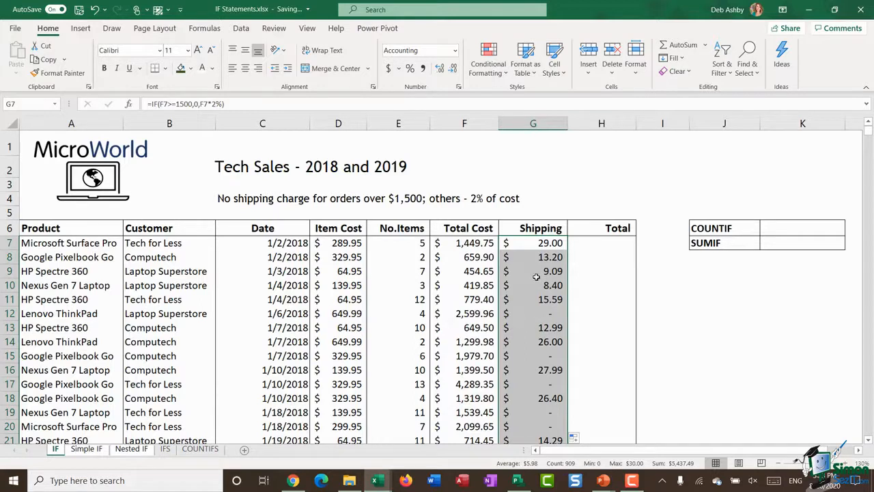
- Compare several filled Shipping values with the Total Cost values in the same rows, down to row 20
left_click(523, 314)
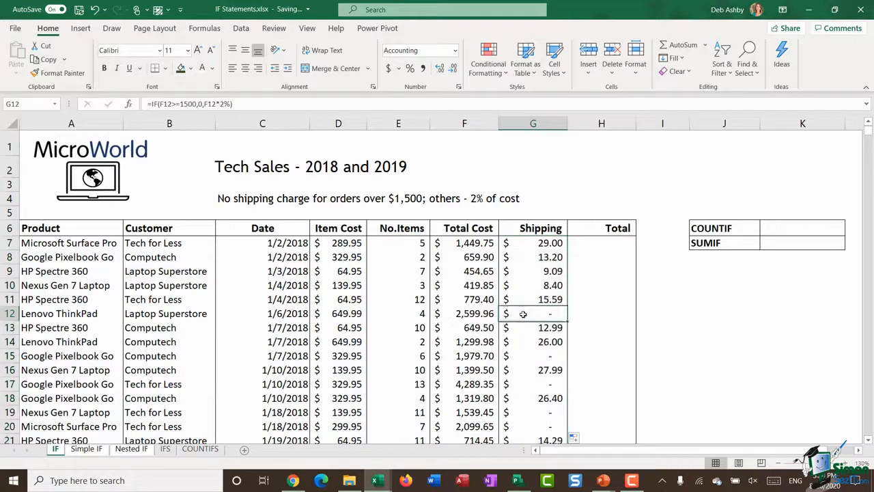
left_click(480, 314)
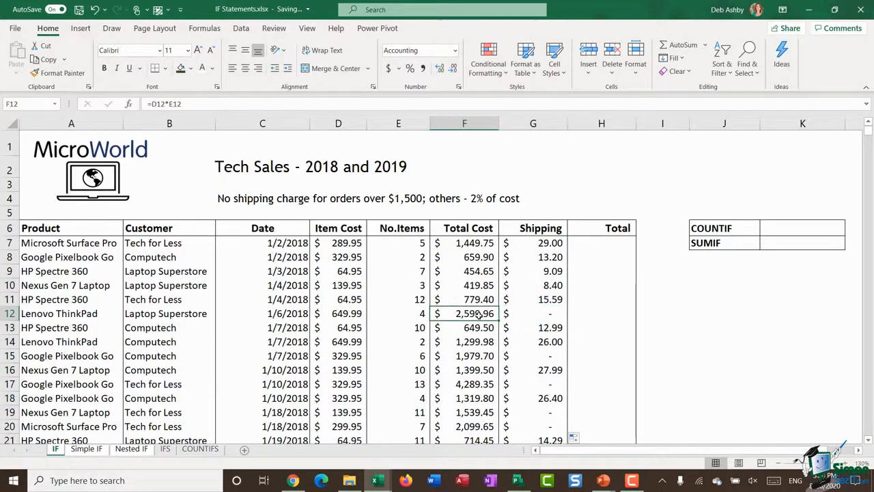
scroll(480, 314, "down", 2)
left_click(550, 250)
left_click(476, 253)
left_click(519, 307)
left_click(465, 307)
left_click(468, 321)
left_click(515, 325)
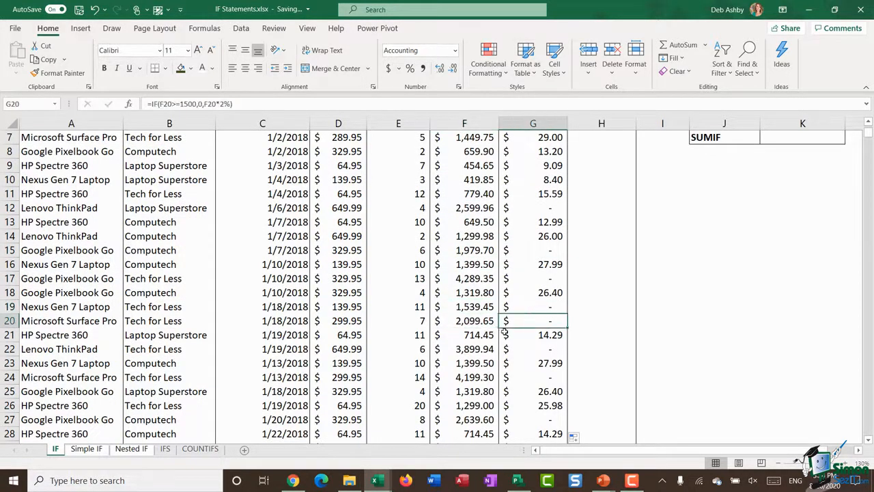
- Review the IF formula in Shipping cell G7 in the first data row, leaving it as it is
scroll(519, 323, "up", 2)
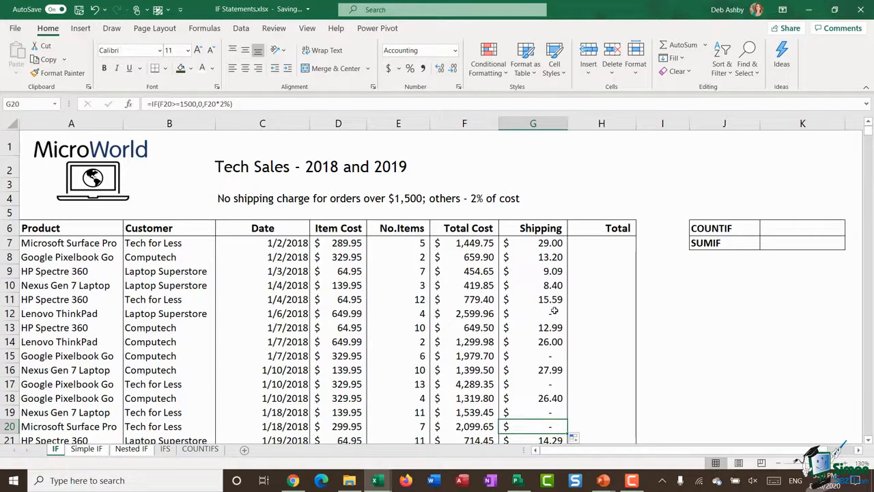
left_click(519, 247)
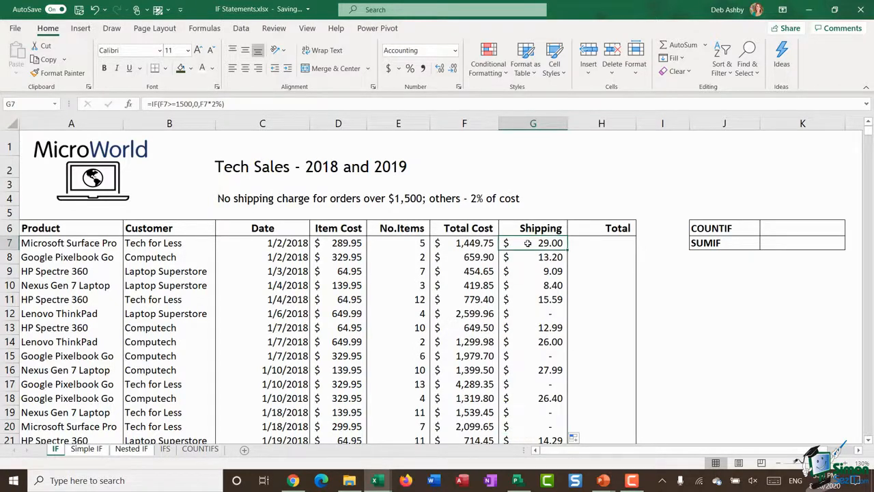
double_click(513, 246)
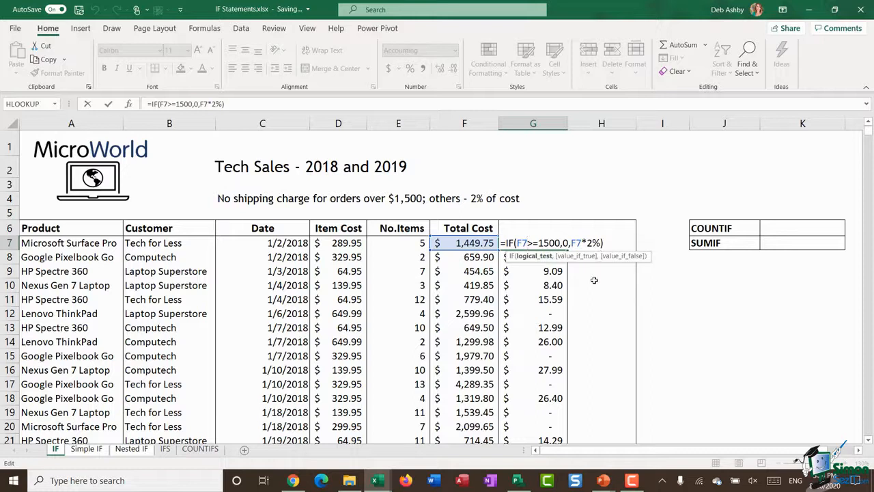
key("Return")
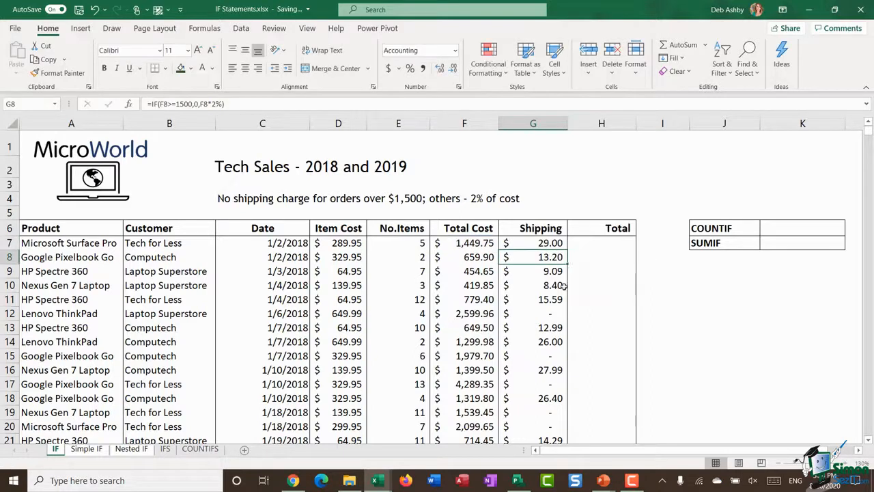
- Enter =SUM(F7+G7) in Total cell H7 to add the total cost and shipping
left_click(603, 242)
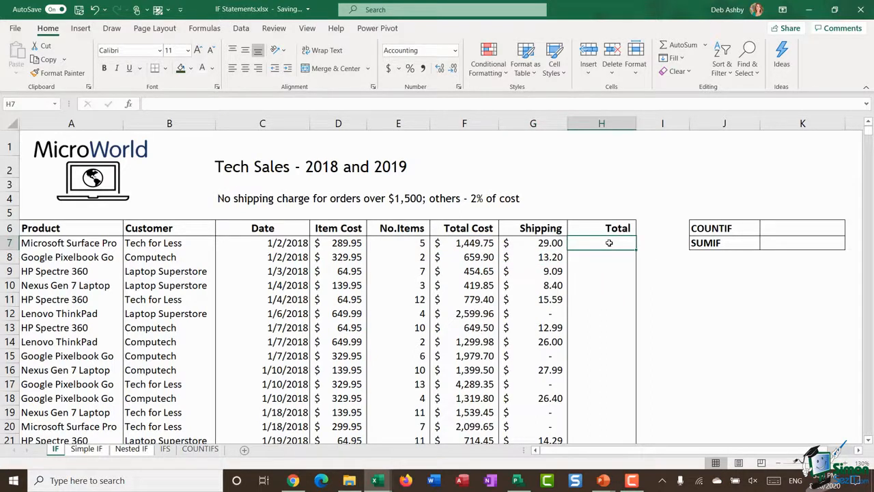
type("=SUM(")
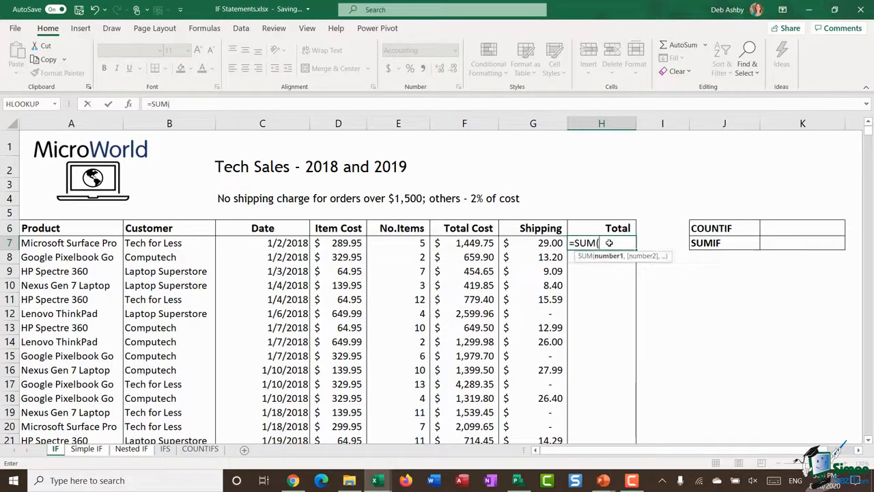
left_click(483, 243)
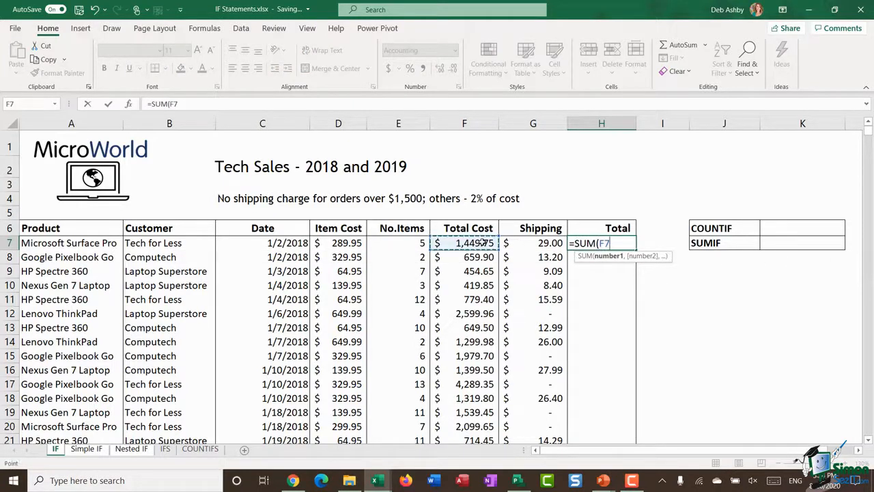
type("+")
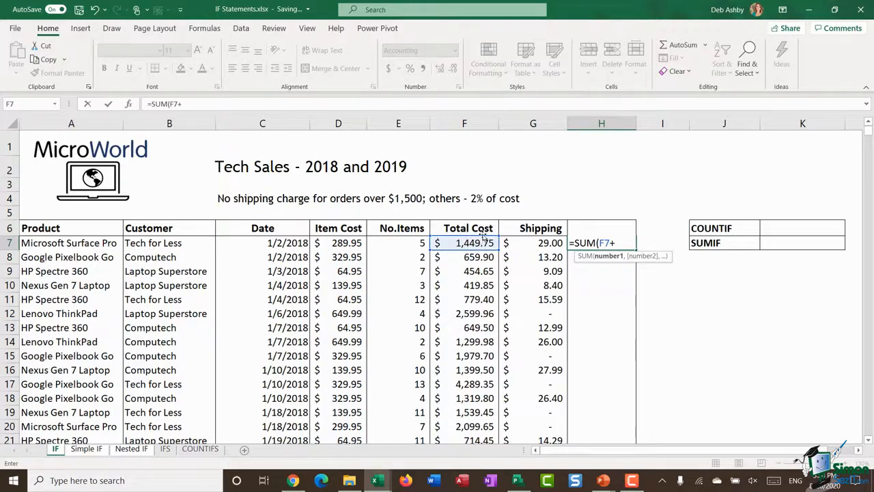
left_click(532, 243)
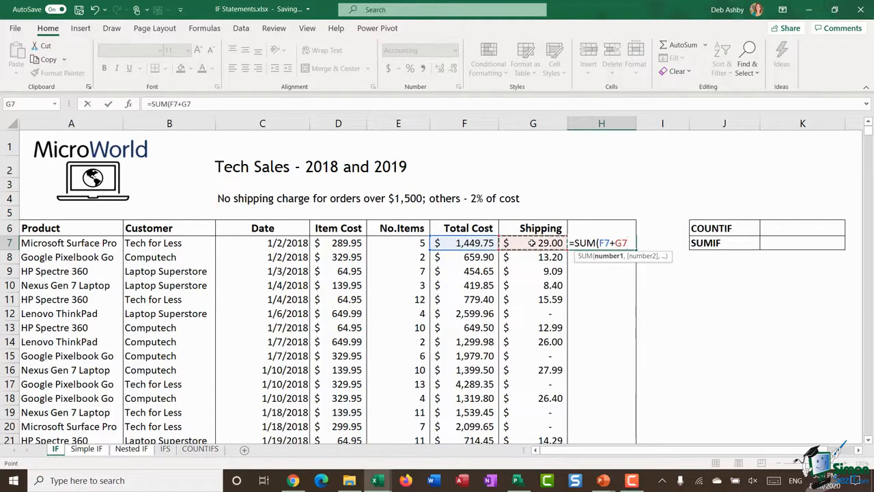
type(")")
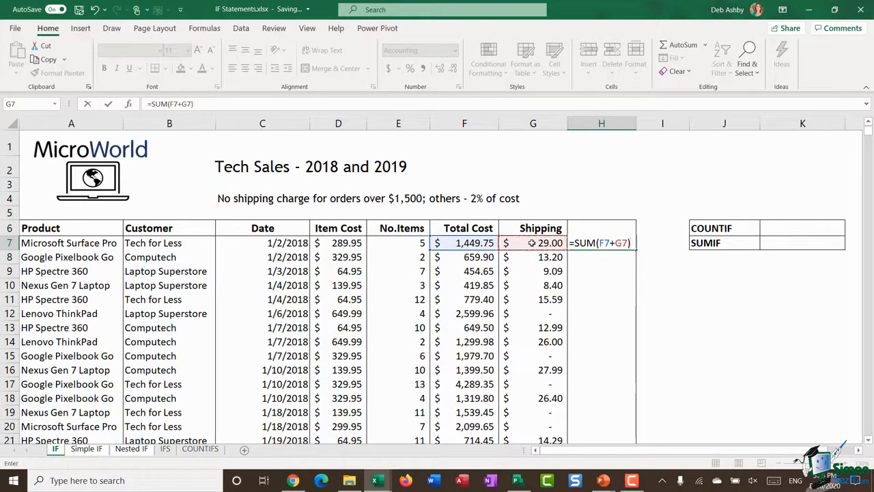
key("Return")
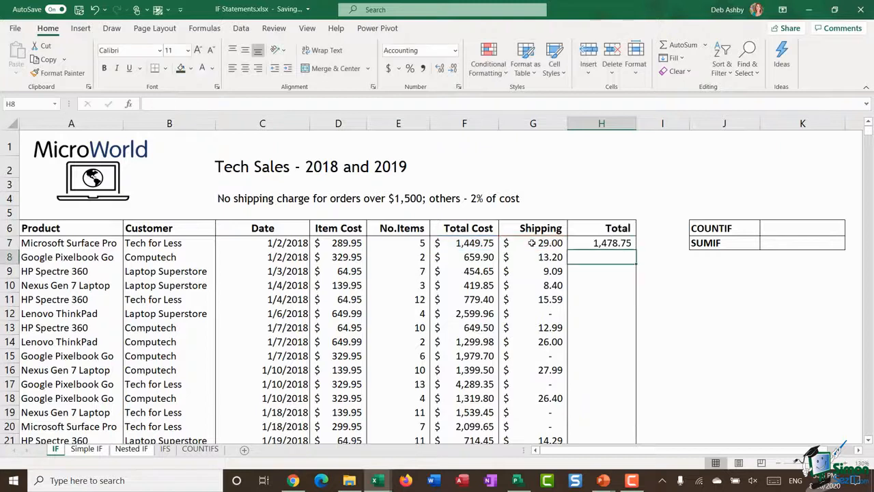
- Apply the dollar Accounting format to column H and fill the H7 total formula down the whole table
left_click(593, 119)
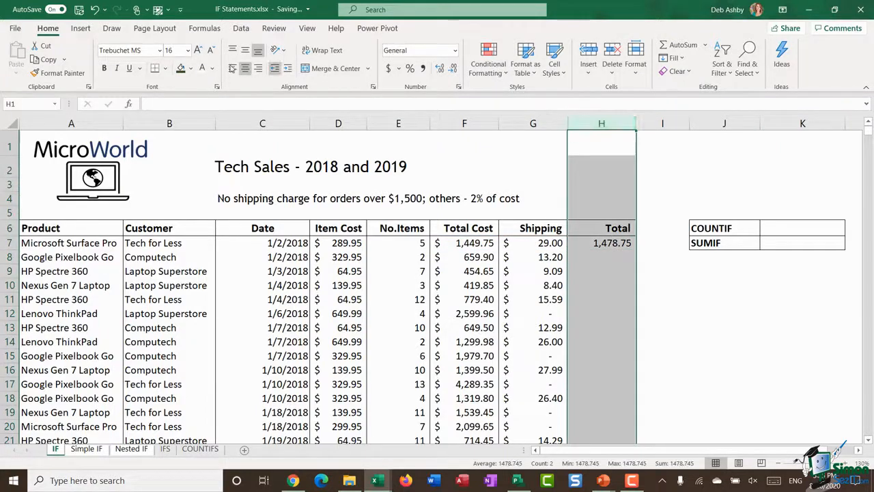
left_click(388, 69)
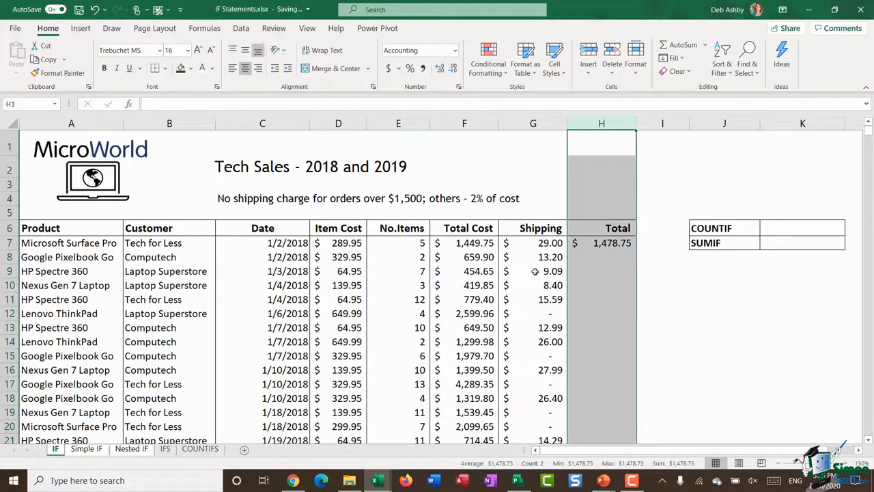
left_click(602, 243)
double_click(635, 250)
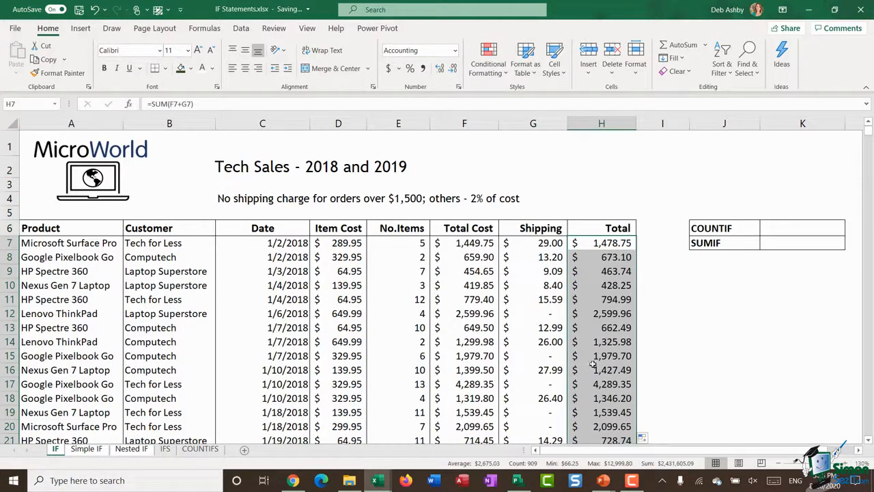